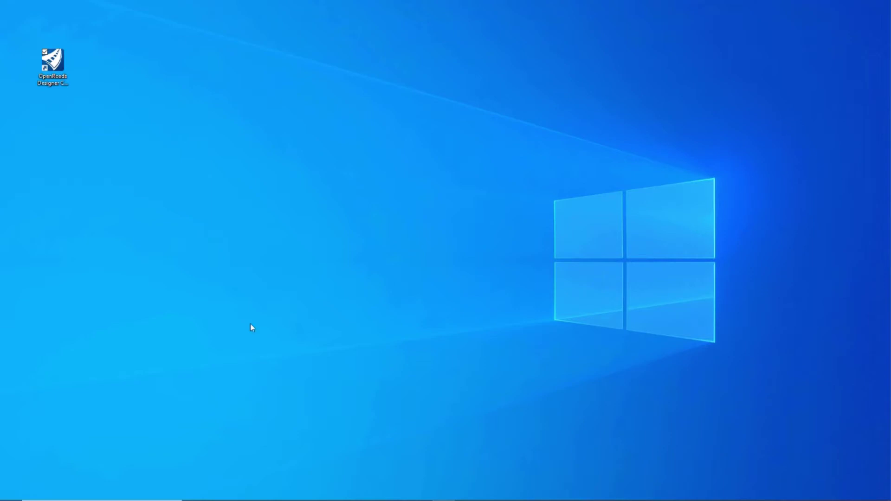
# Launch OpenRoads Designer from its desktop shortcut and let it load to the start screen
pyautogui.click(59, 68)
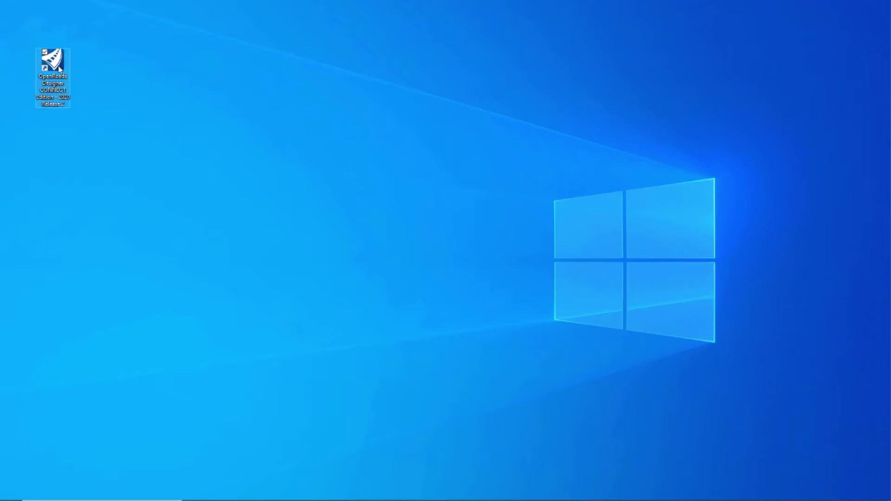
pyautogui.doubleClick(59, 68)
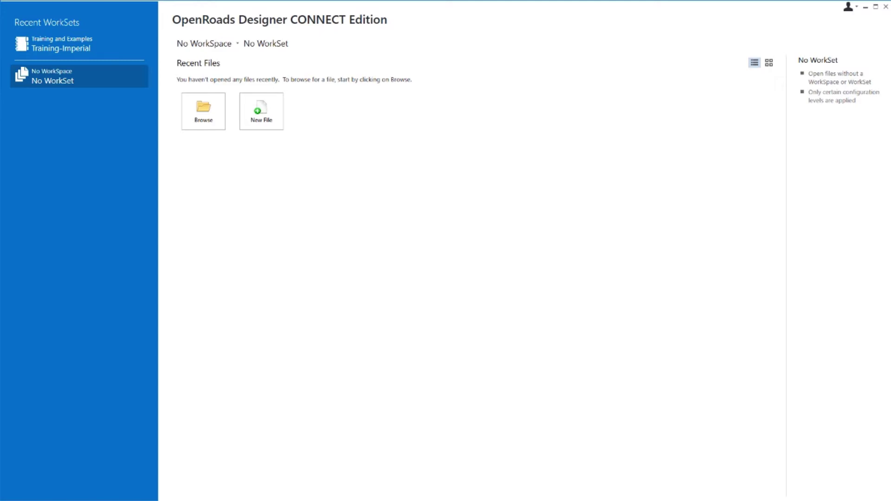
# Select the Training and Examples WorkSpace and the Training-Imperial WorkSet
pyautogui.click(238, 44)
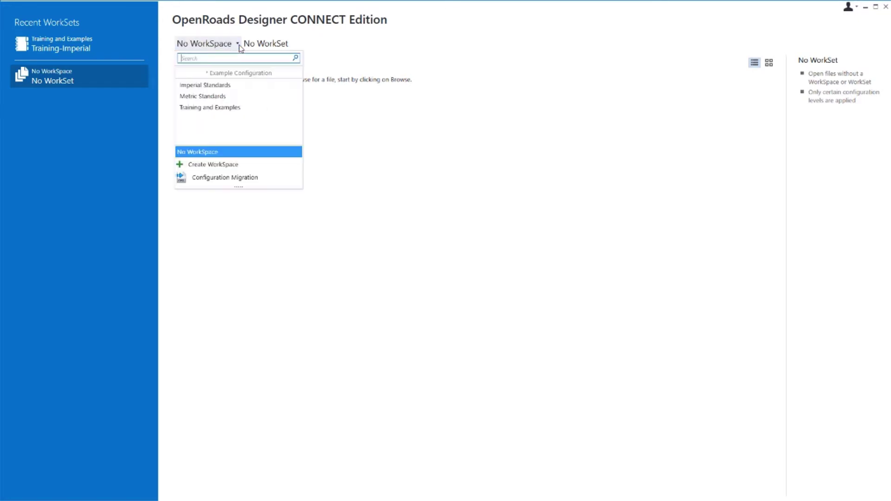
pyautogui.click(233, 107)
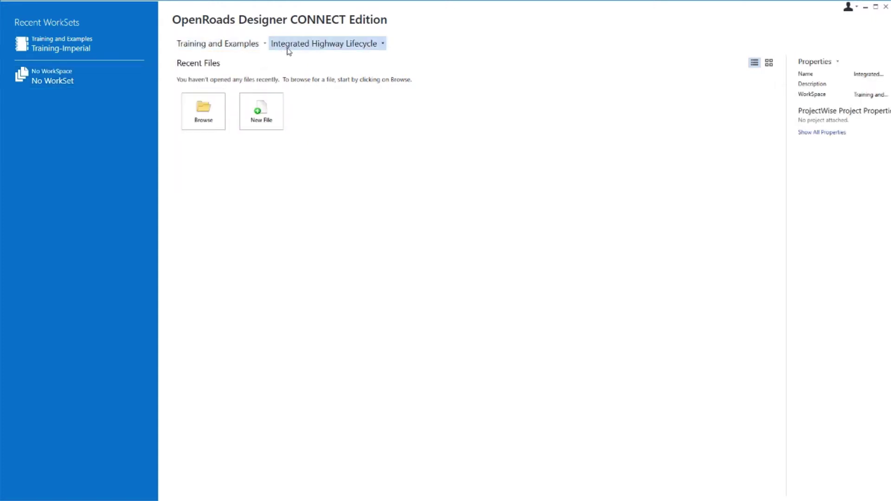
pyautogui.click(383, 44)
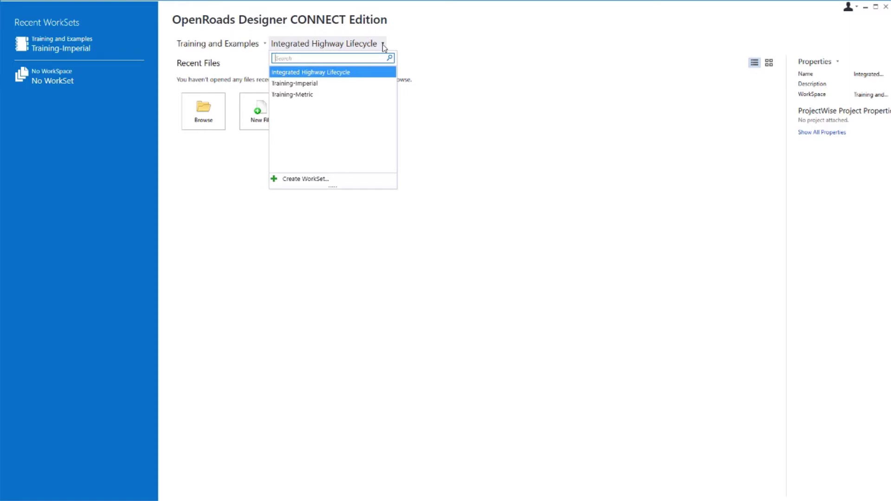
pyautogui.click(333, 84)
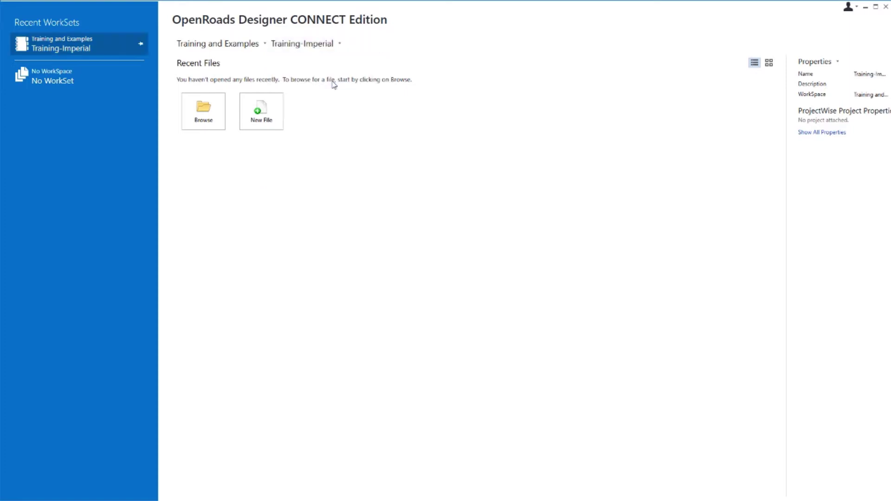
# Browse to the Navigating the Interface folder and open Geometry.dgn
pyautogui.click(203, 120)
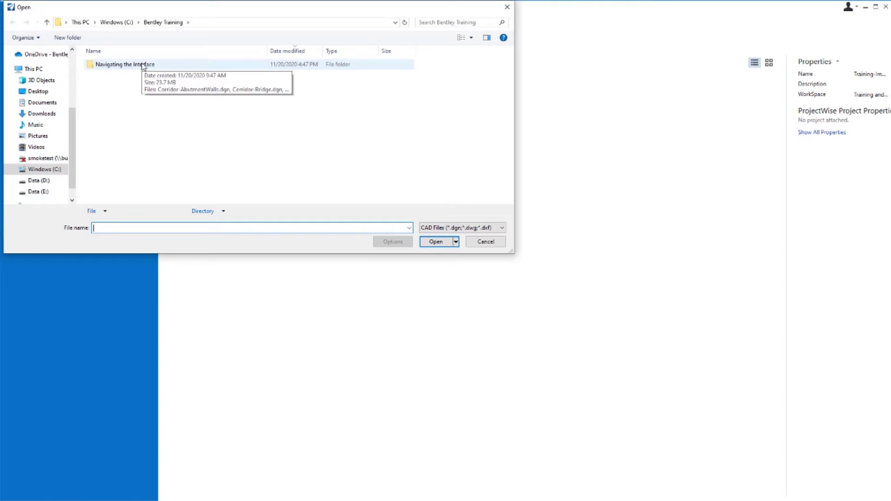
pyautogui.doubleClick(143, 65)
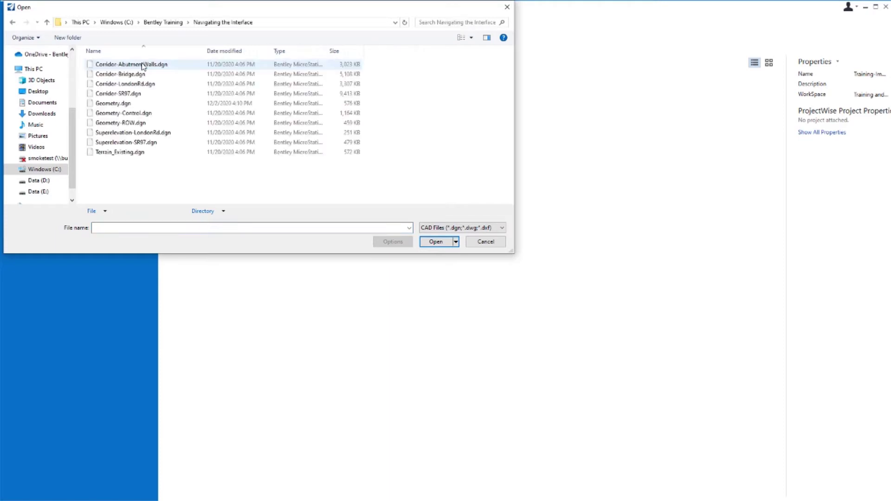
pyautogui.click(127, 103)
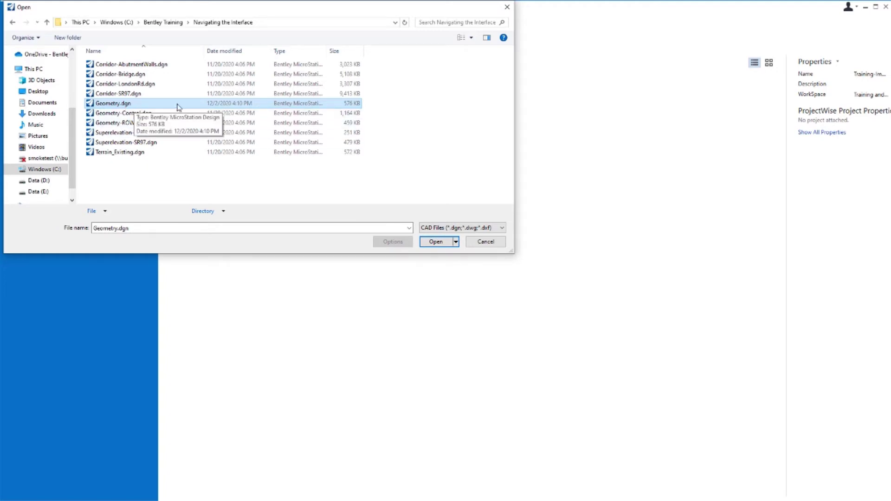
pyautogui.click(437, 241)
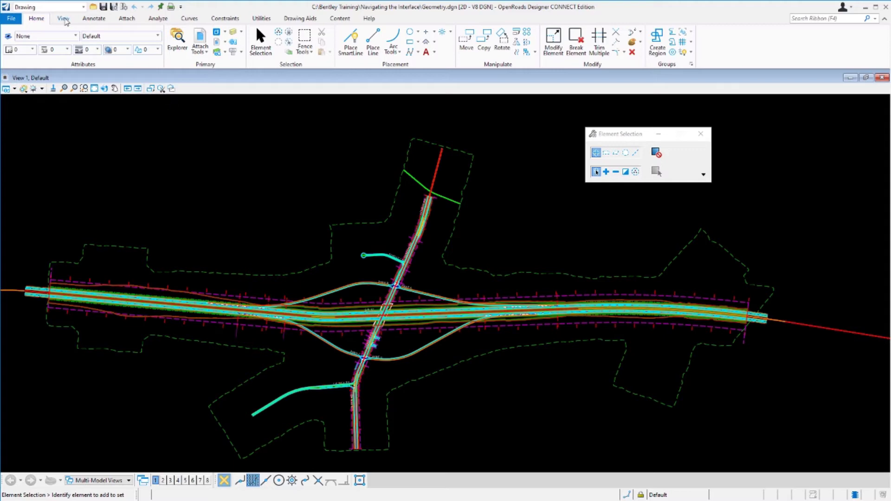
pyautogui.click(64, 19)
pyautogui.click(93, 18)
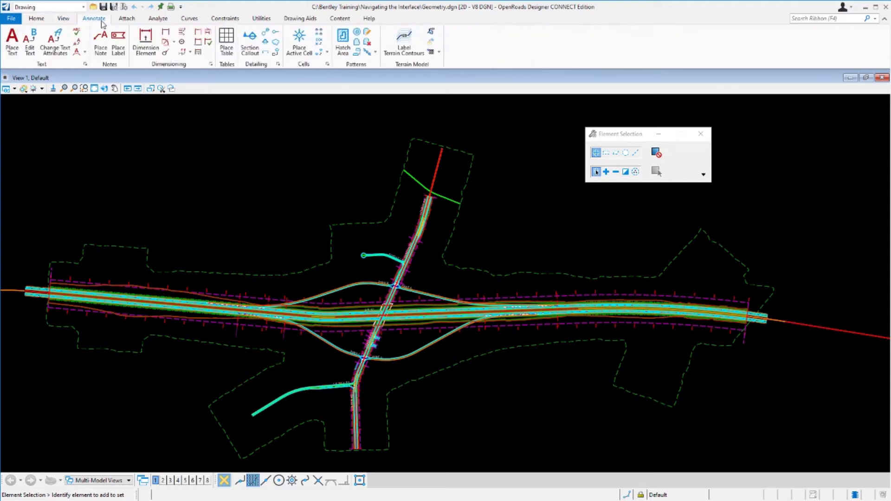
pyautogui.click(126, 19)
pyautogui.click(157, 18)
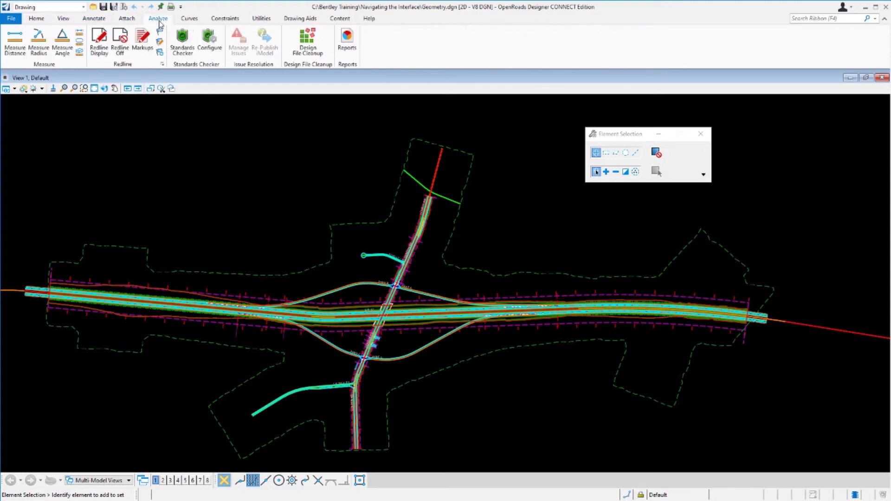
pyautogui.click(190, 19)
pyautogui.click(225, 19)
pyautogui.click(261, 18)
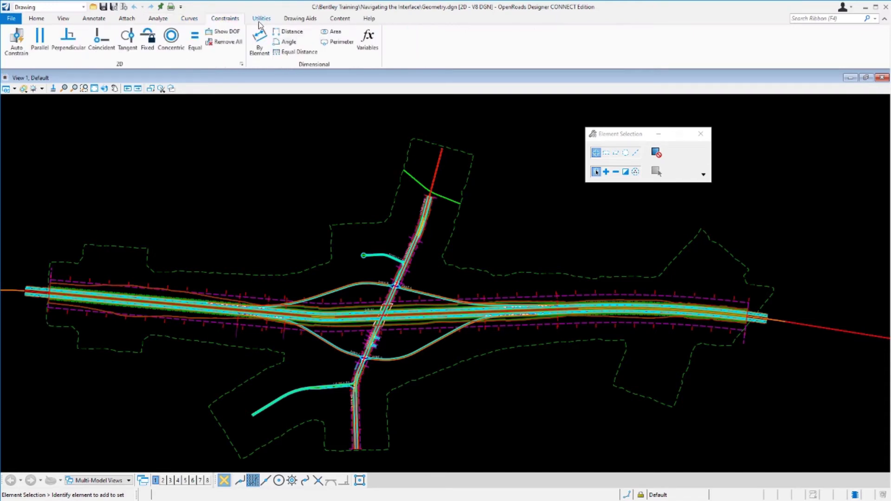
pyautogui.click(42, 21)
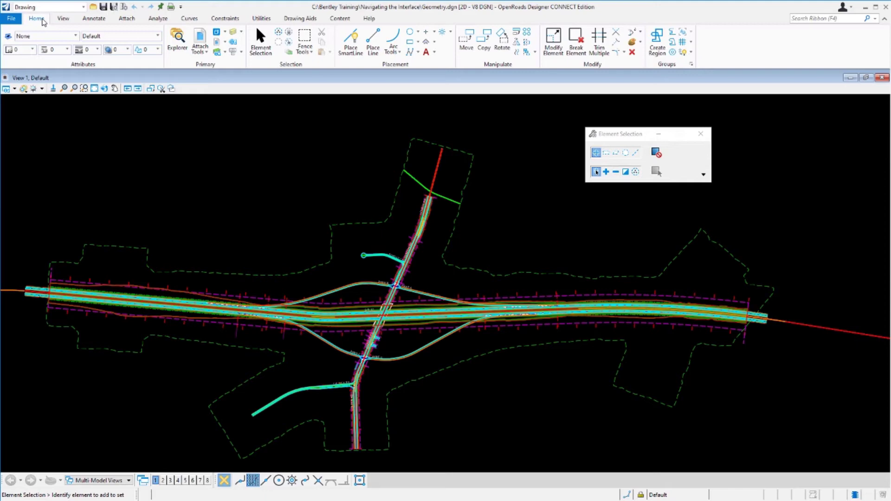
# Switch to OpenRoads Modeling and tour its tabs from Terrain to Drawing Production, ending on Home
pyautogui.click(84, 7)
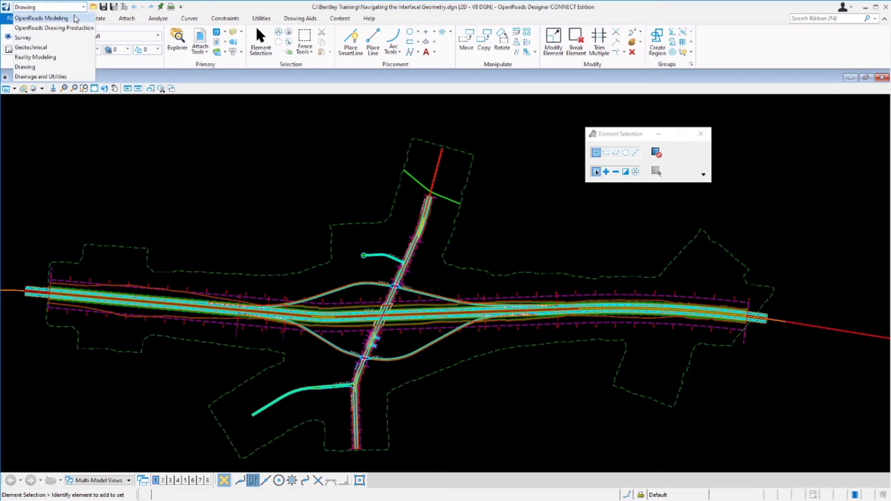
pyautogui.click(76, 18)
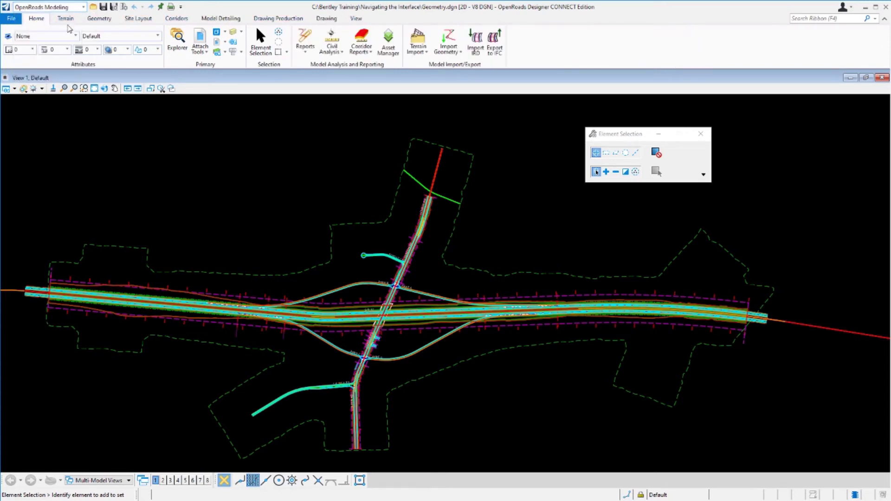
pyautogui.click(66, 19)
pyautogui.click(97, 20)
pyautogui.click(135, 19)
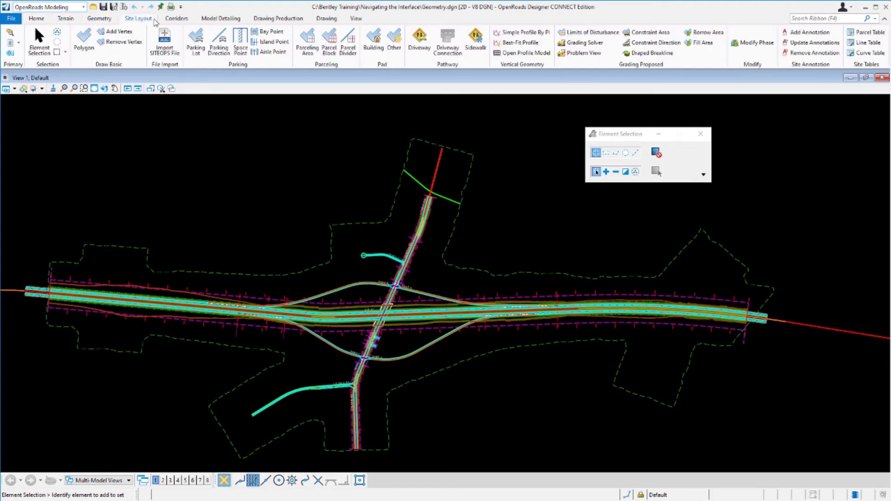
pyautogui.click(176, 20)
pyautogui.click(211, 19)
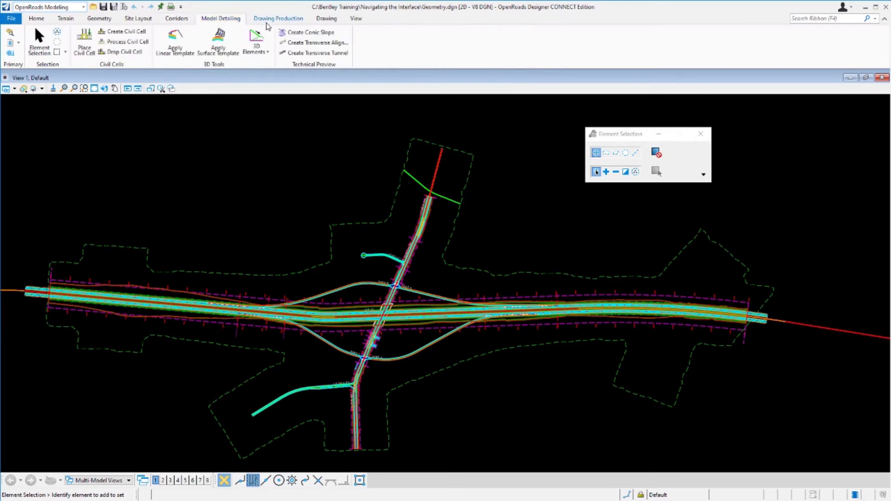
pyautogui.click(269, 19)
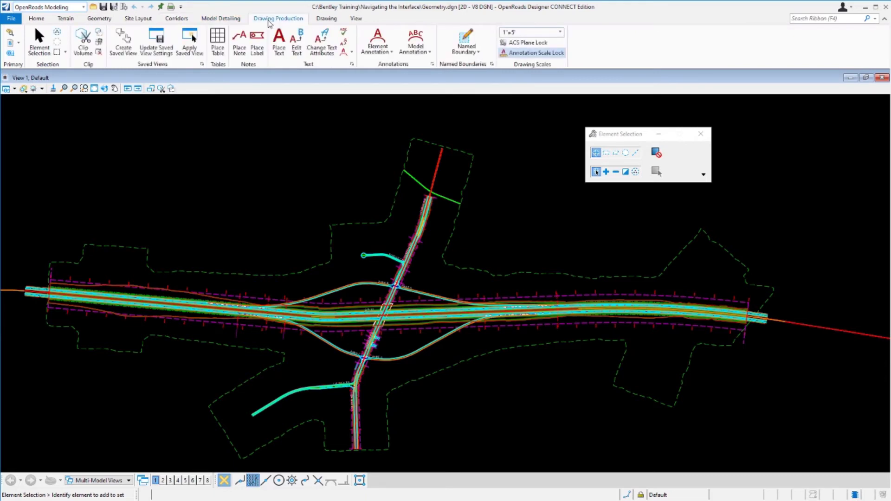
pyautogui.click(40, 20)
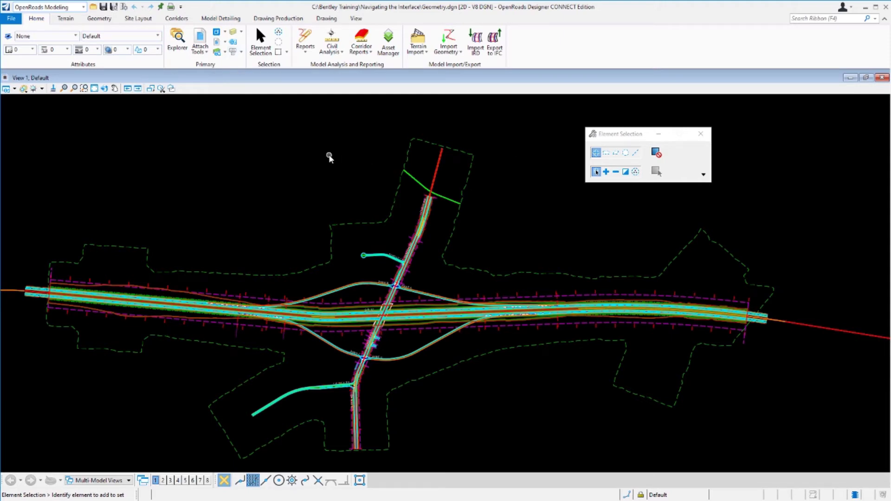
# View the Geometry, Site Layout and Corridors tabs, then wheel-scroll the ribbon to Drawing Production
pyautogui.click(96, 20)
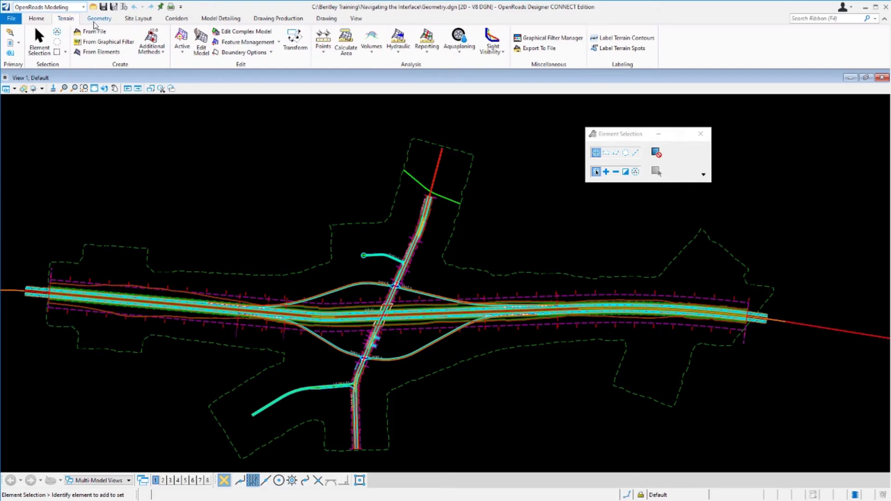
pyautogui.click(138, 21)
pyautogui.click(180, 21)
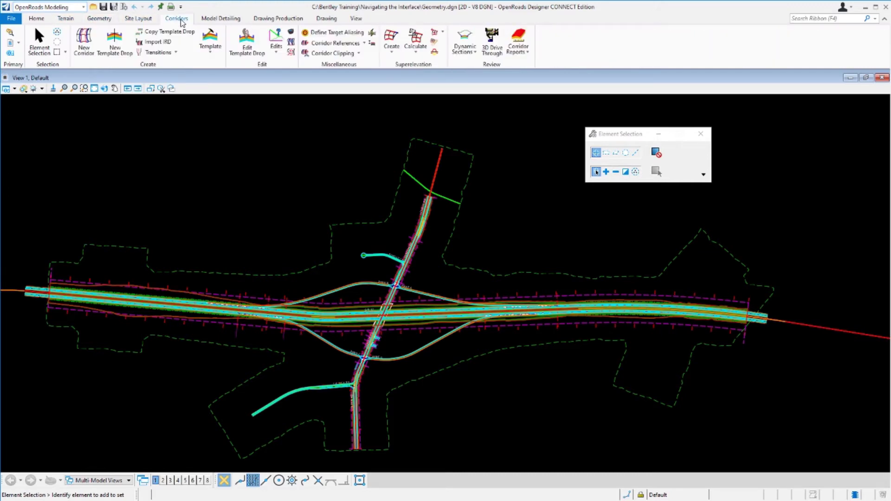
pyautogui.scroll(-2, 181, 23)
pyautogui.scroll(-2, 181, 23)
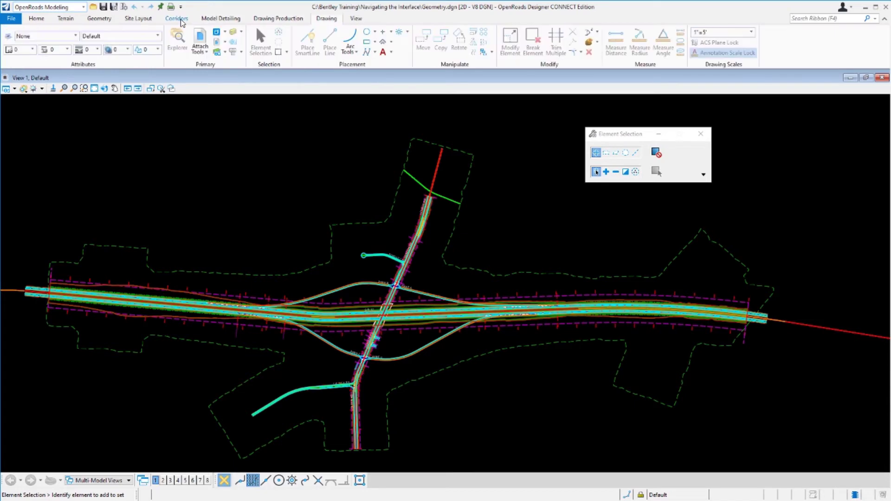
pyautogui.scroll(2, 181, 23)
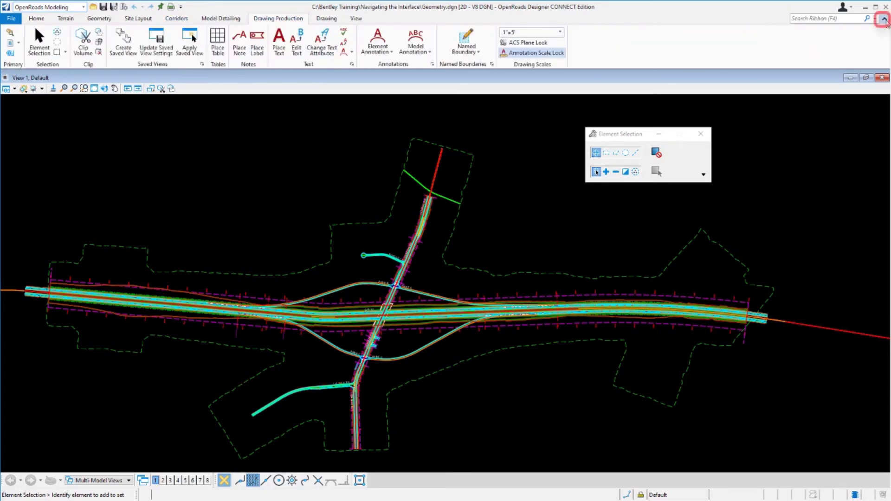
# Collapse and restore the ribbon with the Minimize arrow, then by double-clicking the Drawing tab
pyautogui.click(884, 19)
pyautogui.click(884, 20)
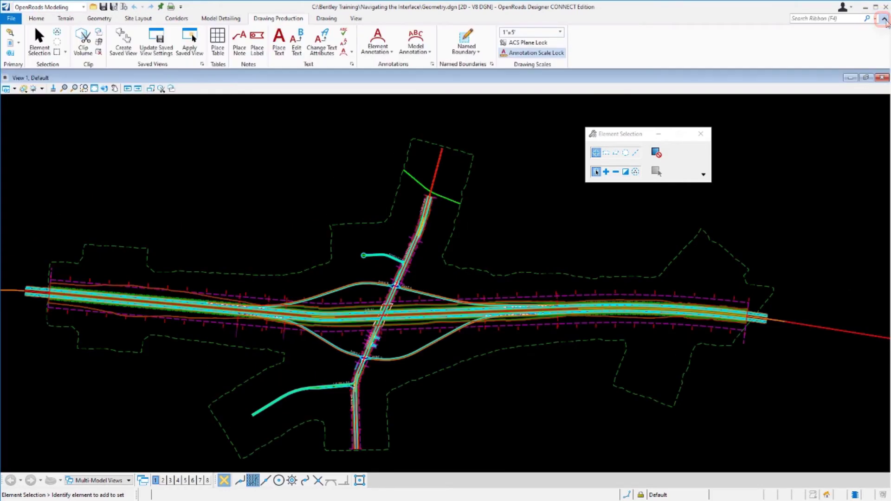
pyautogui.doubleClick(328, 19)
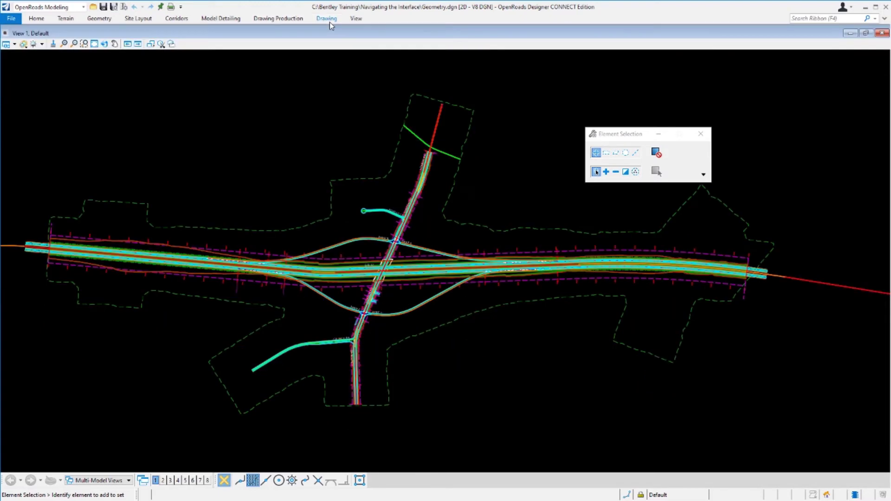
pyautogui.doubleClick(328, 19)
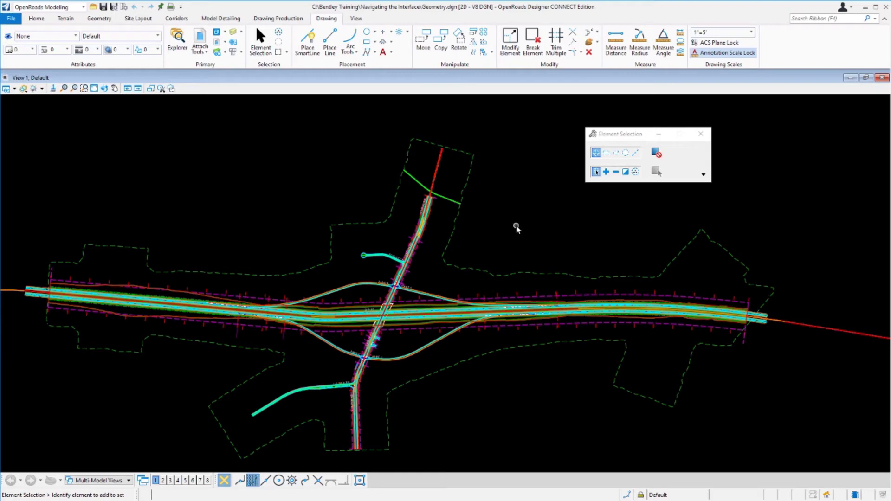
pyautogui.moveTo(471, 168)
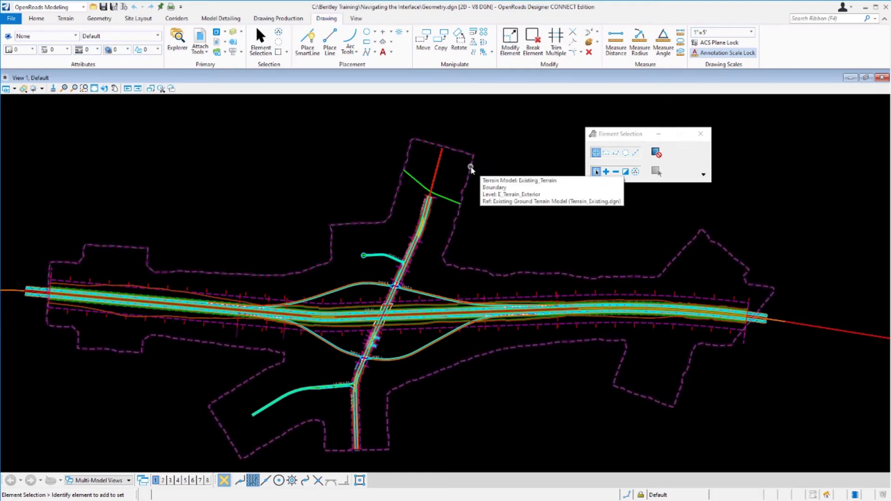
# Review the Placement group's Polygon Tools visibility options without changing them, then dismiss the menu
pyautogui.rightClick(404, 62)
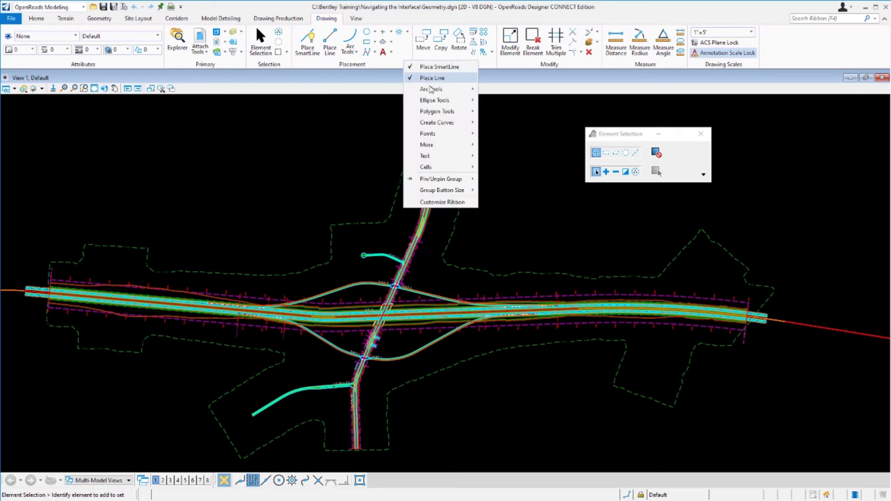
pyautogui.moveTo(454, 114)
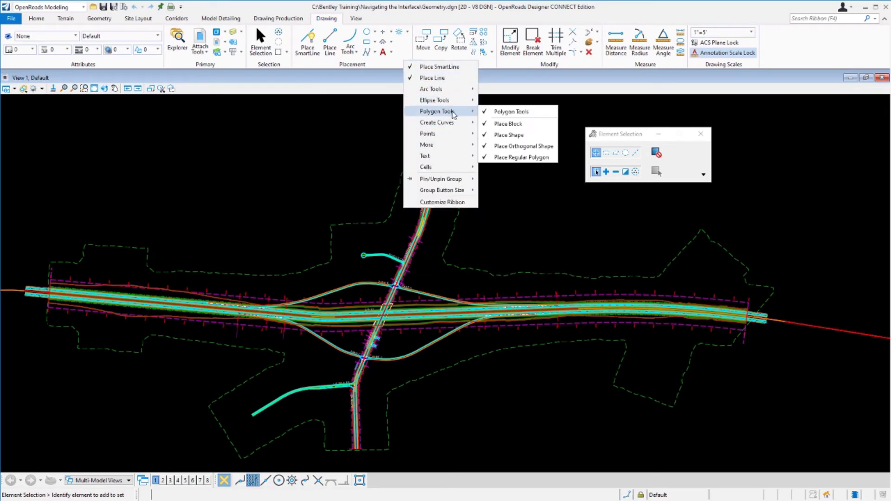
pyautogui.click(827, 65)
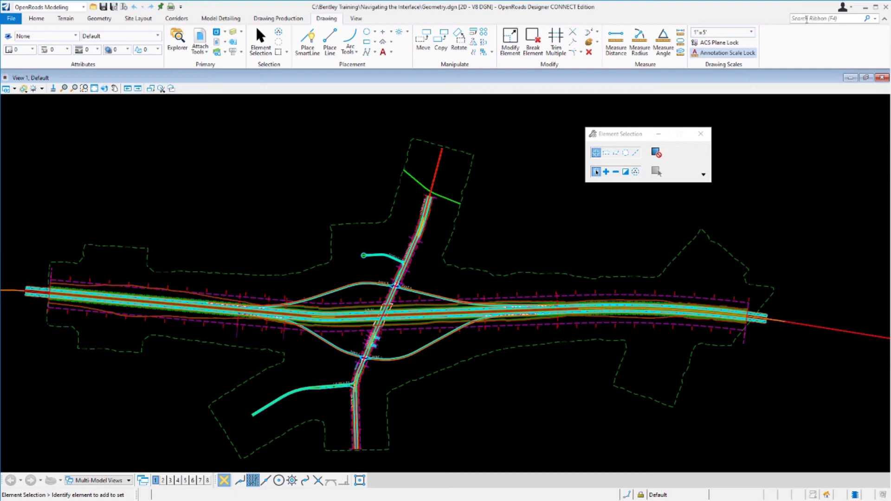
# Search the ribbon for 'arc' and start the Arc Between Points tool
pyautogui.click(806, 20)
pyautogui.write('arc')
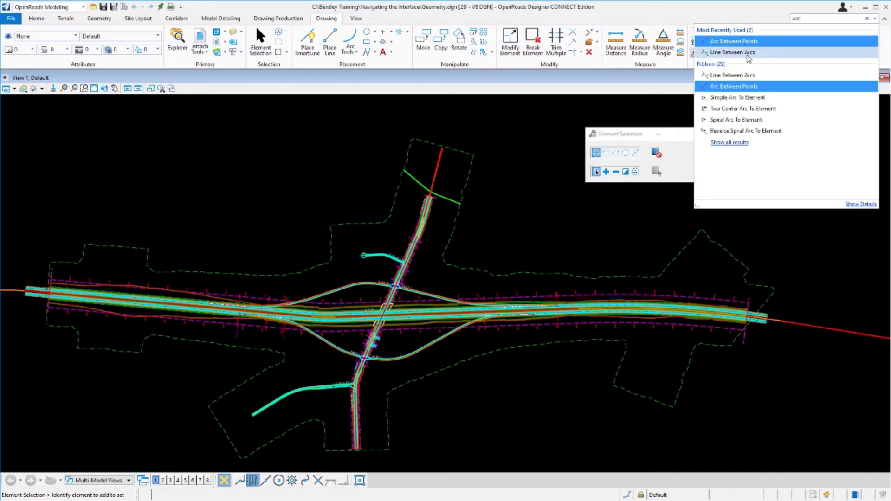
pyautogui.moveTo(752, 110)
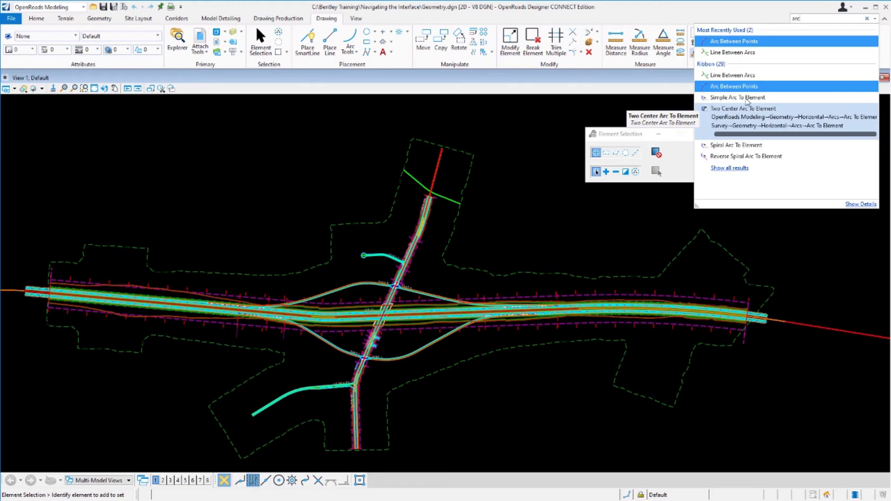
pyautogui.moveTo(738, 88)
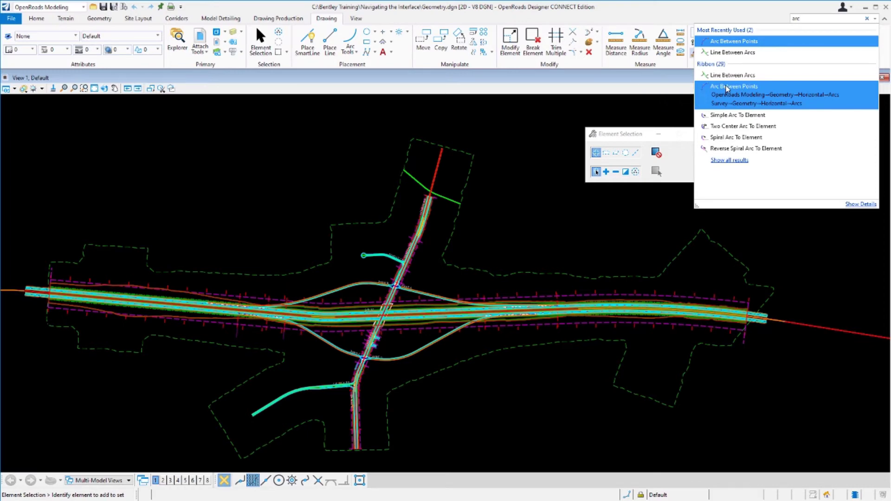
pyautogui.click(727, 88)
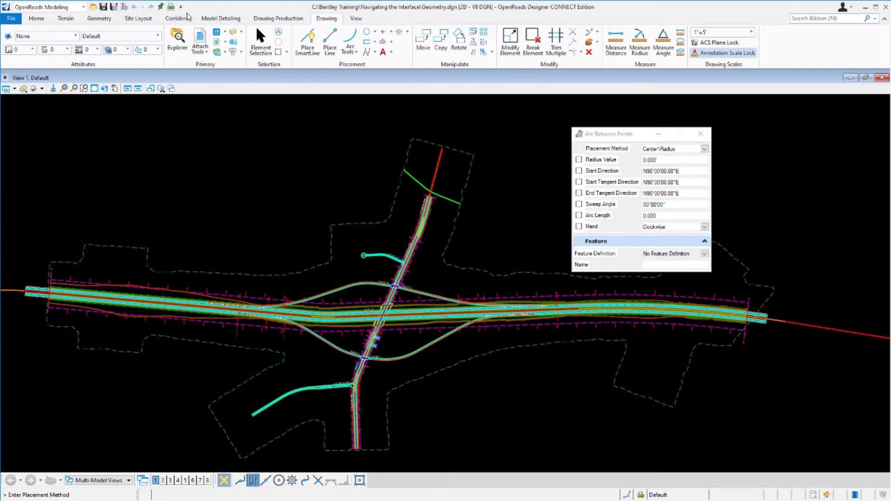
# Open the File backstage to see Geometry.dgn under Recent Files
pyautogui.moveTo(234, 192)
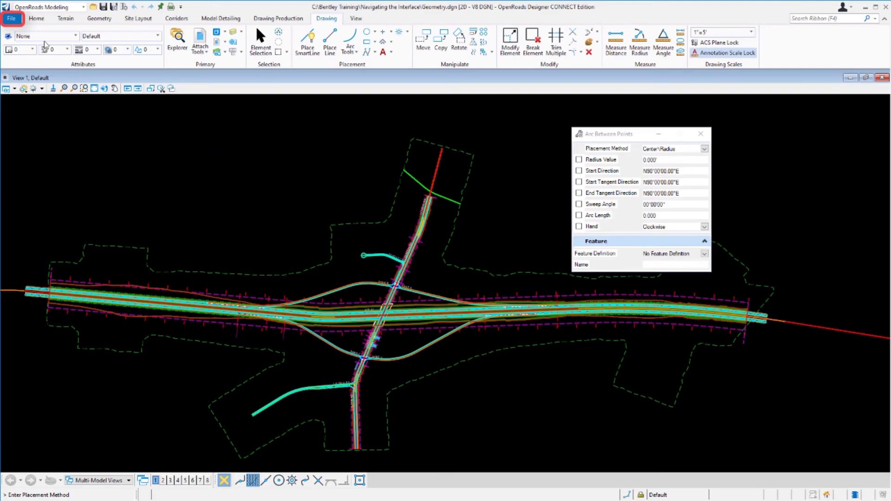
pyautogui.click(11, 19)
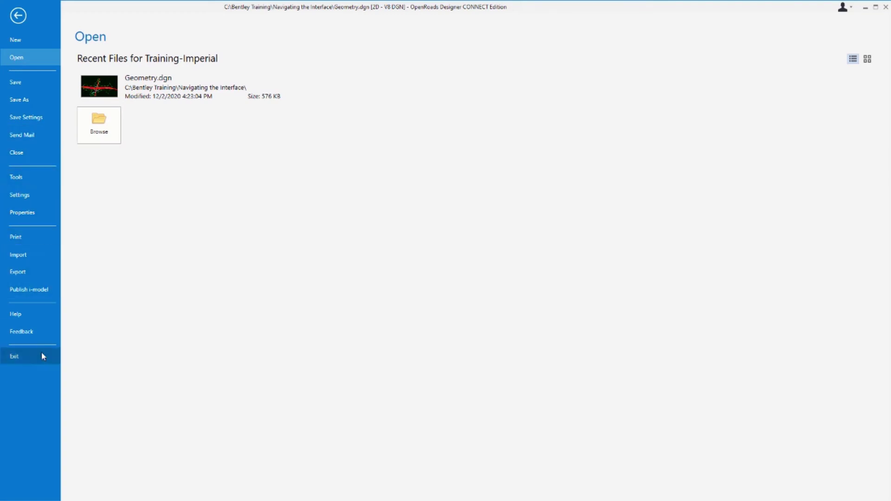
# View the backstage Help resources, then return to the Geometry.dgn drawing
pyautogui.click(45, 320)
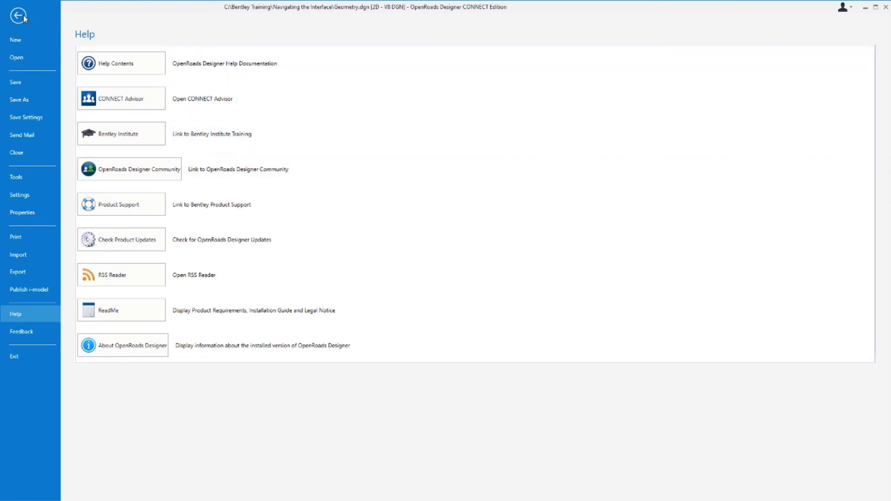
pyautogui.click(20, 16)
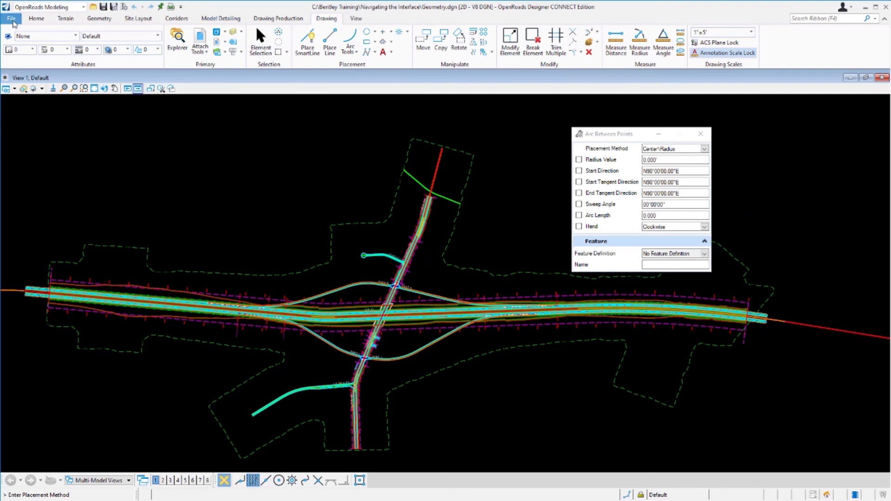
# Open Design File Settings to Working Units, showing US Survey Feet and accuracy 0.123
pyautogui.click(13, 23)
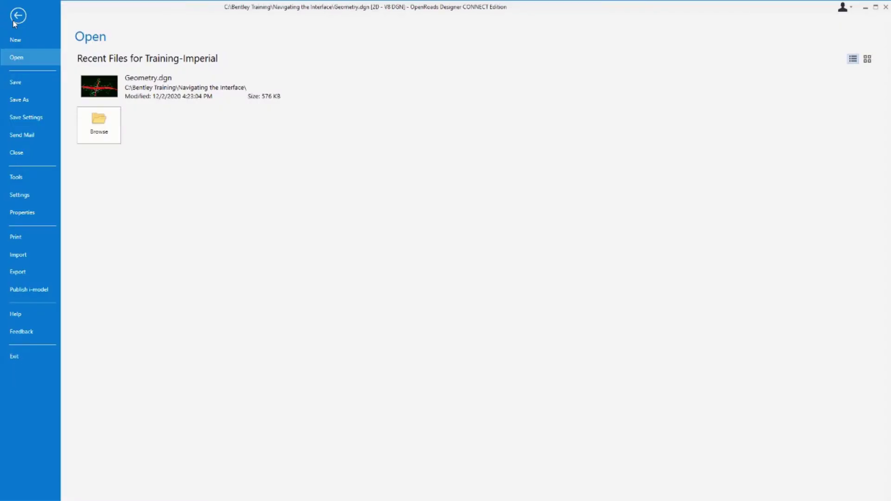
pyautogui.click(29, 199)
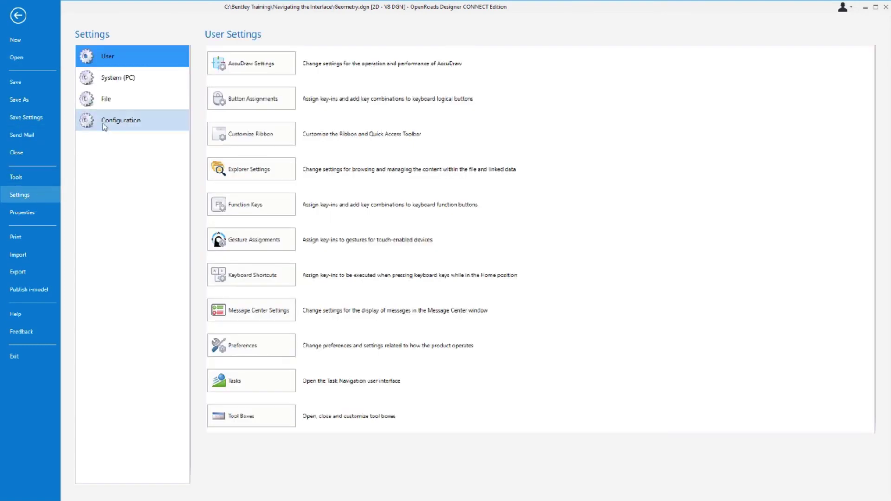
pyautogui.click(114, 101)
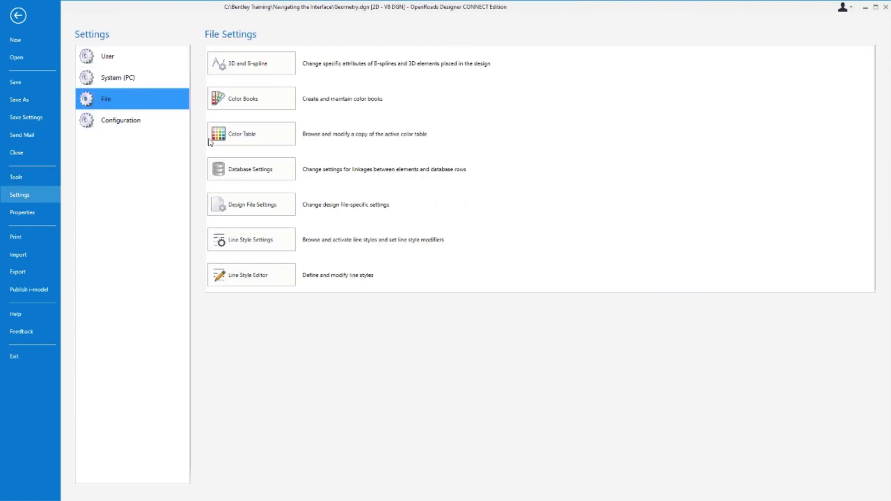
pyautogui.click(240, 208)
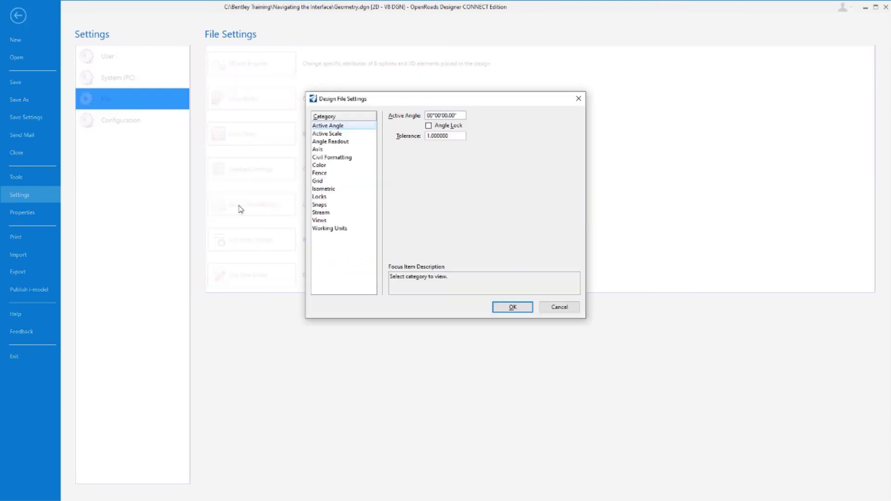
pyautogui.click(347, 229)
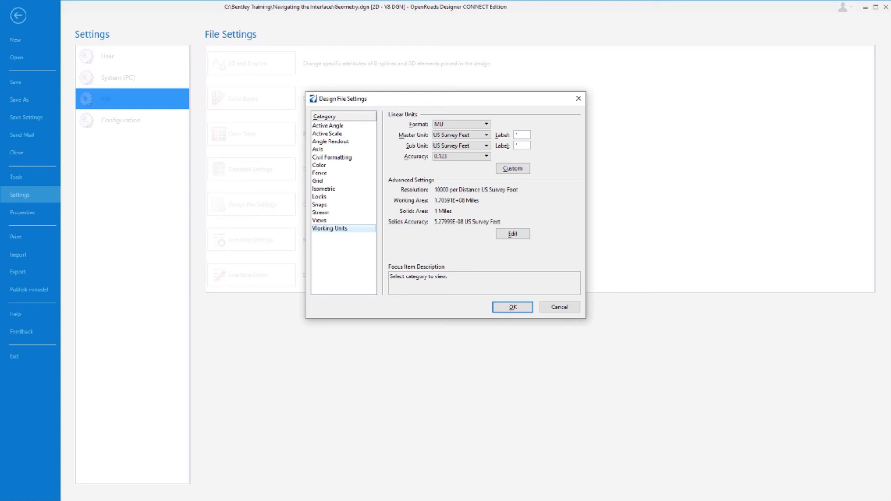
# Change the working units accuracy from 0.123 to 0.1234 and close Design File Settings
pyautogui.click(470, 164)
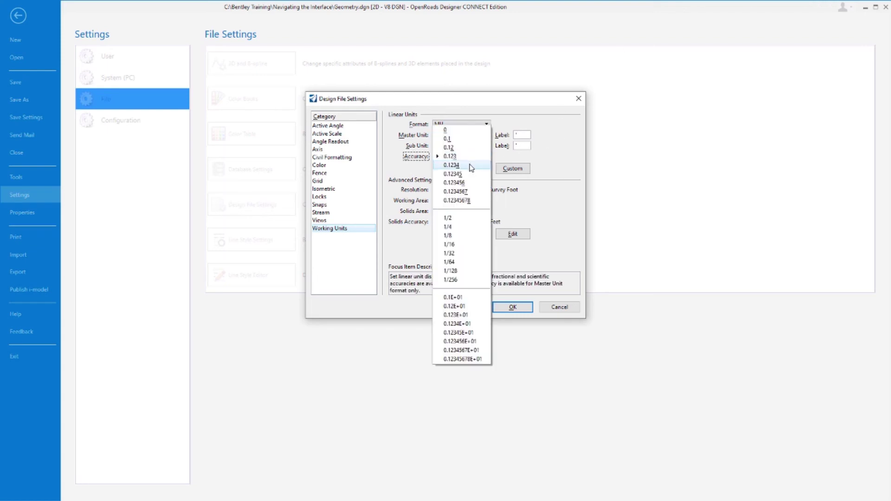
pyautogui.click(470, 166)
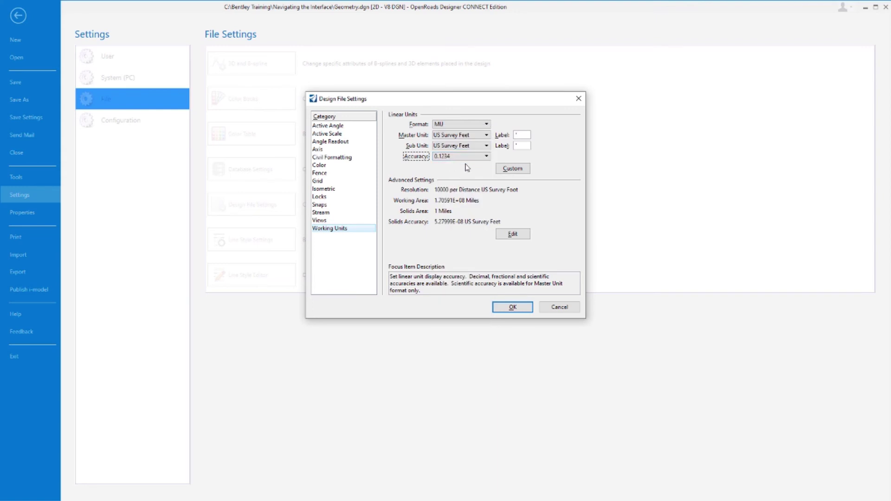
pyautogui.click(512, 309)
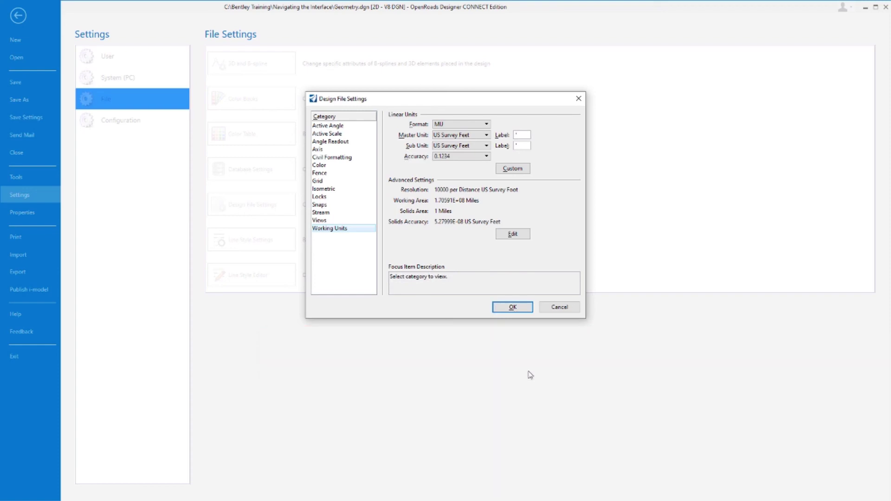
pyautogui.click(518, 311)
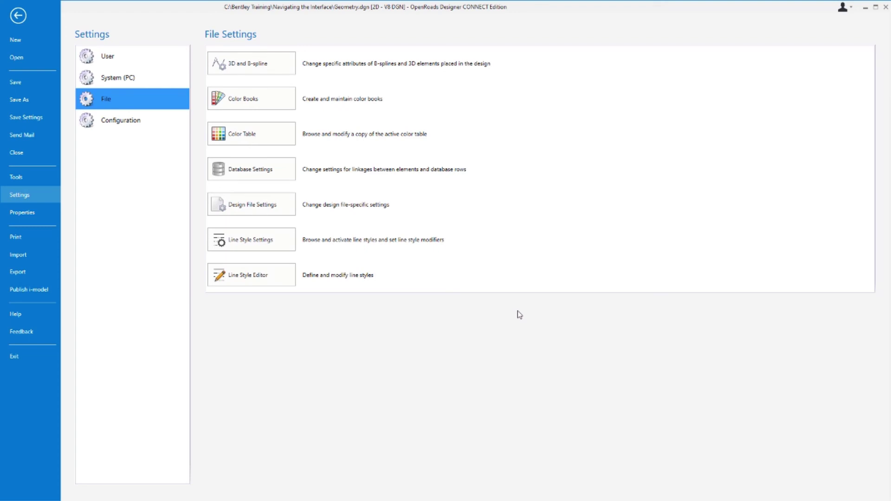
# Bring up the User settings' Button Assignments dialog to view the current mouse button actions
pyautogui.click(129, 57)
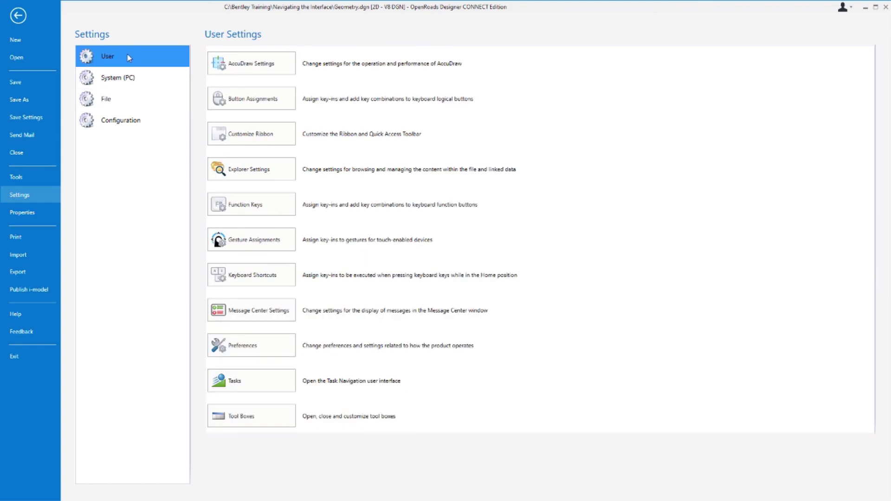
pyautogui.click(275, 106)
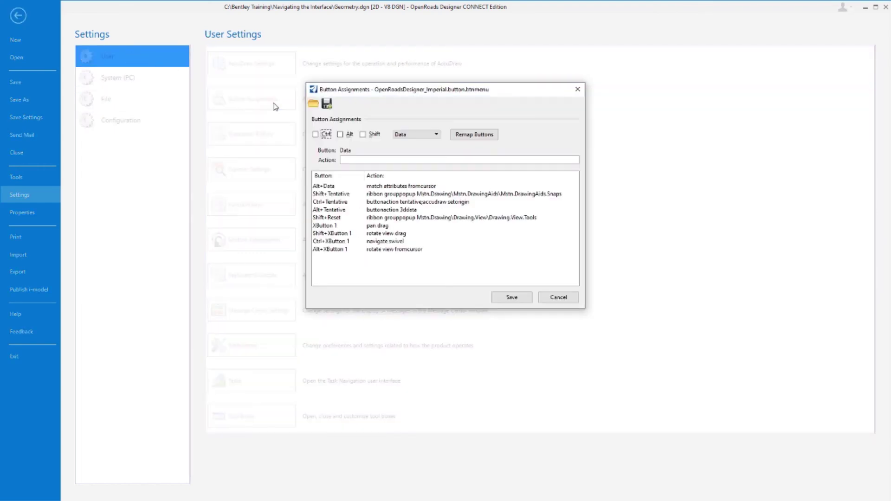
# Remap Tentative to the middle mouse button and save the button assignments
pyautogui.click(478, 136)
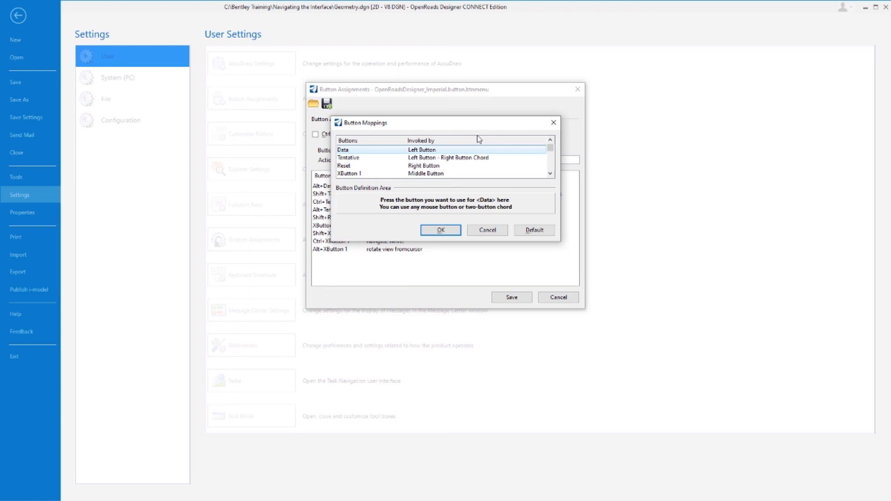
pyautogui.click(381, 158)
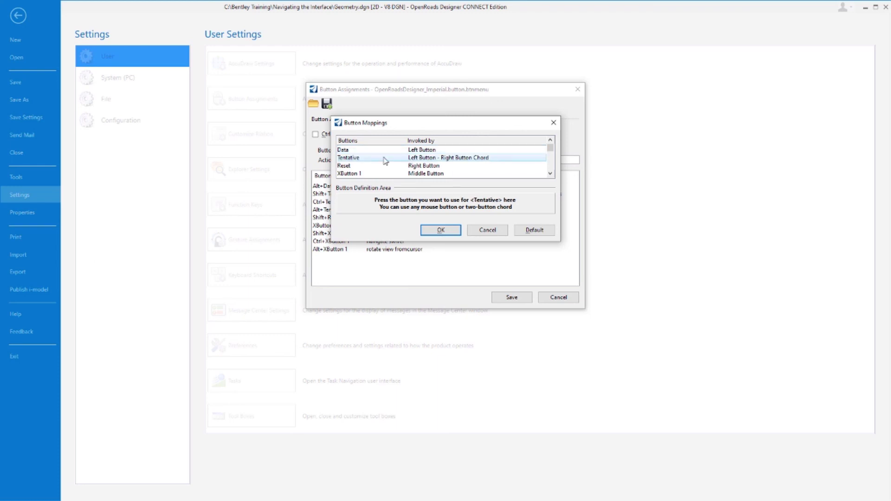
pyautogui.middleClick(449, 207)
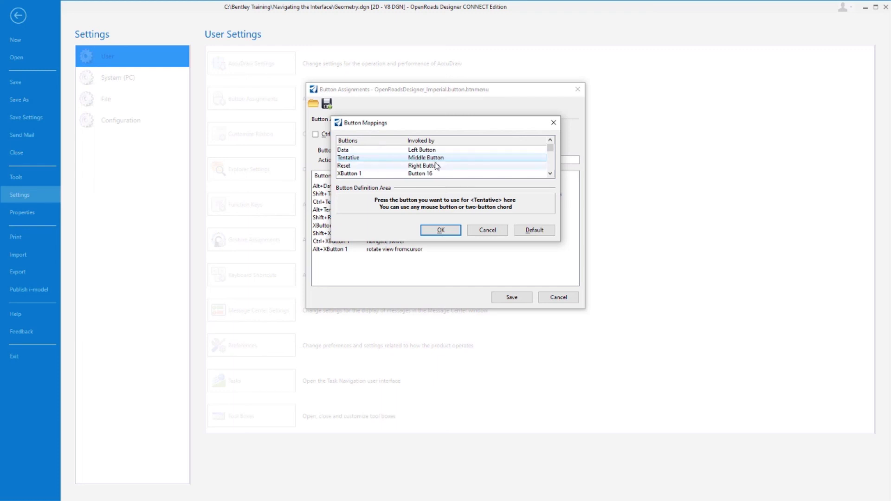
pyautogui.click(440, 231)
pyautogui.click(511, 298)
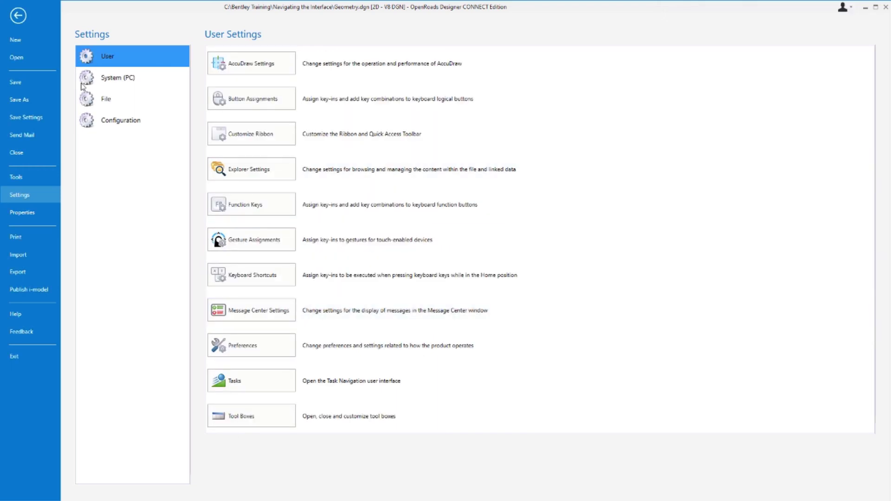
# Return to the Geometry.dgn drawing and cancel Arc Between Points for Element Selection
pyautogui.click(17, 17)
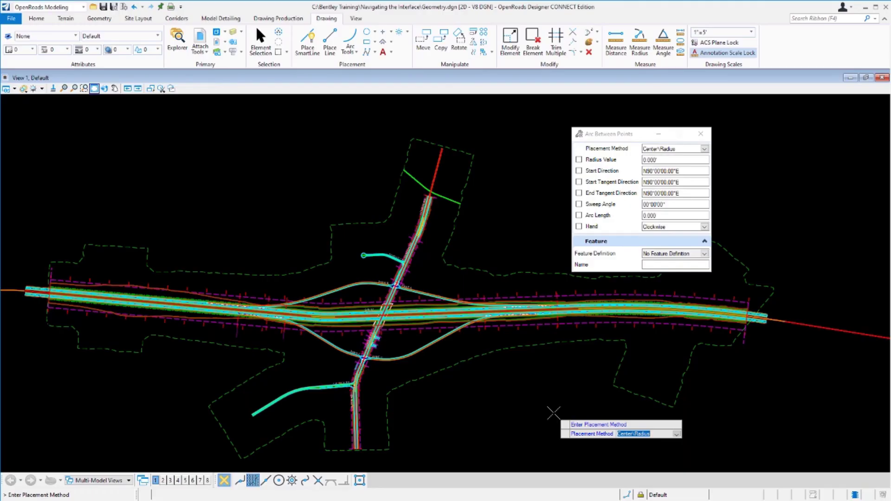
pyautogui.press('Escape')
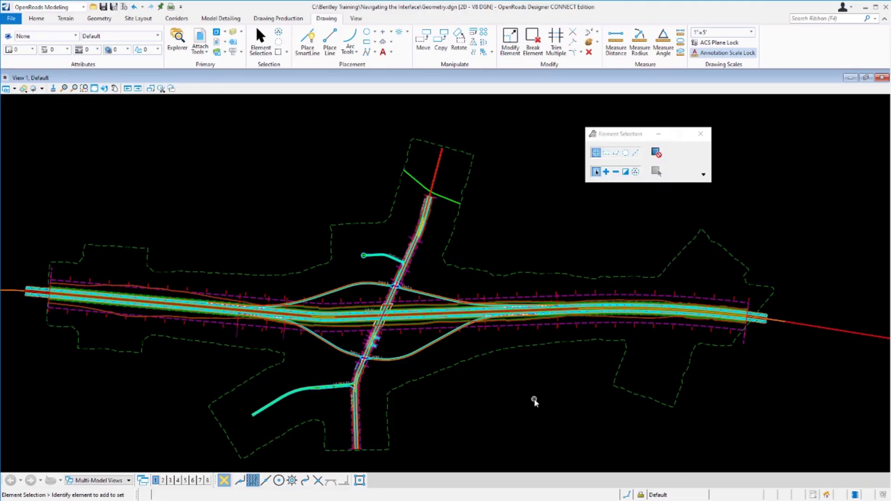